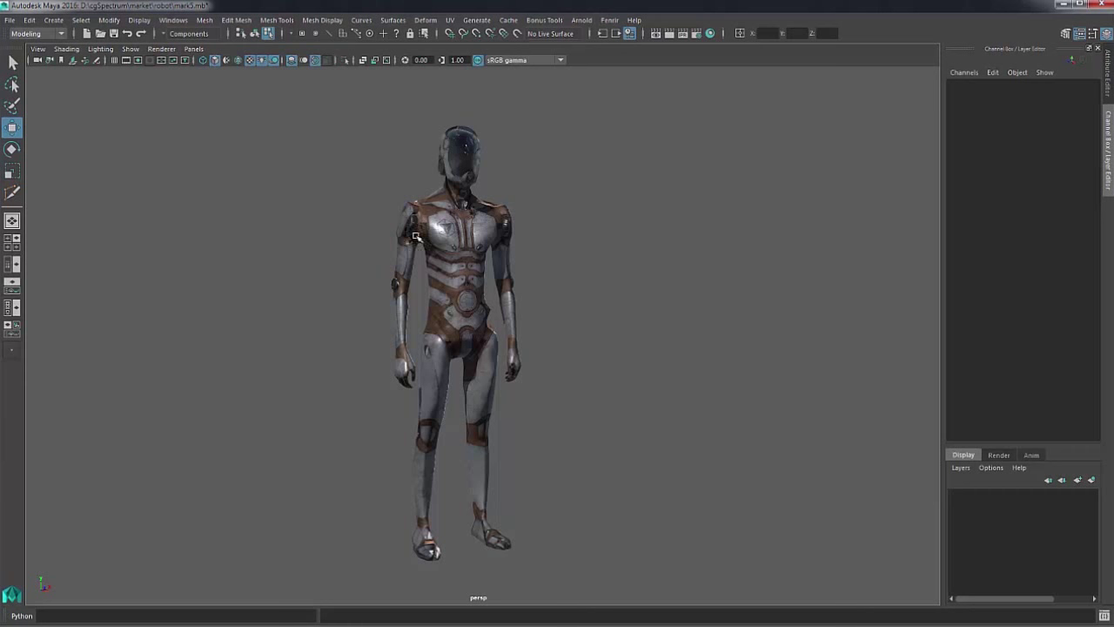
# - Select the robot mesh in object mode and open the Multi-Cut tool with its settings
pyautogui.click(439, 210)
pyautogui.keyDown('alt'); pyautogui.moveTo(347, 200); pyautogui.dragTo(388, 196, button='middle'); pyautogui.keyUp('alt')
pyautogui.moveTo(462, 207); pyautogui.dragTo(482, 200, button='right')
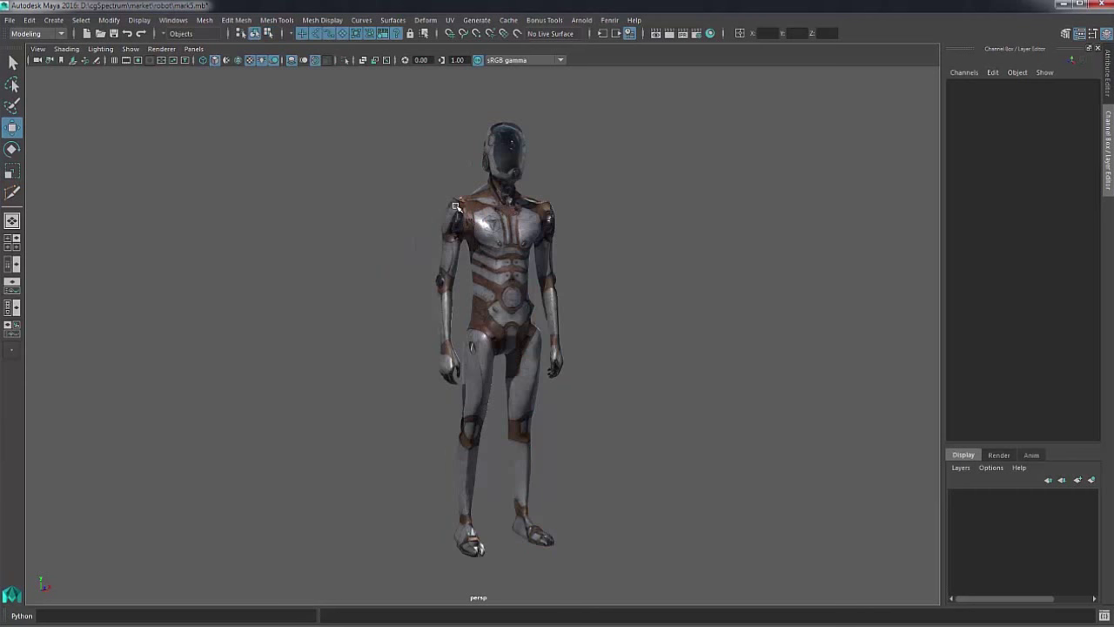
pyautogui.click(480, 220)
pyautogui.click(279, 20)
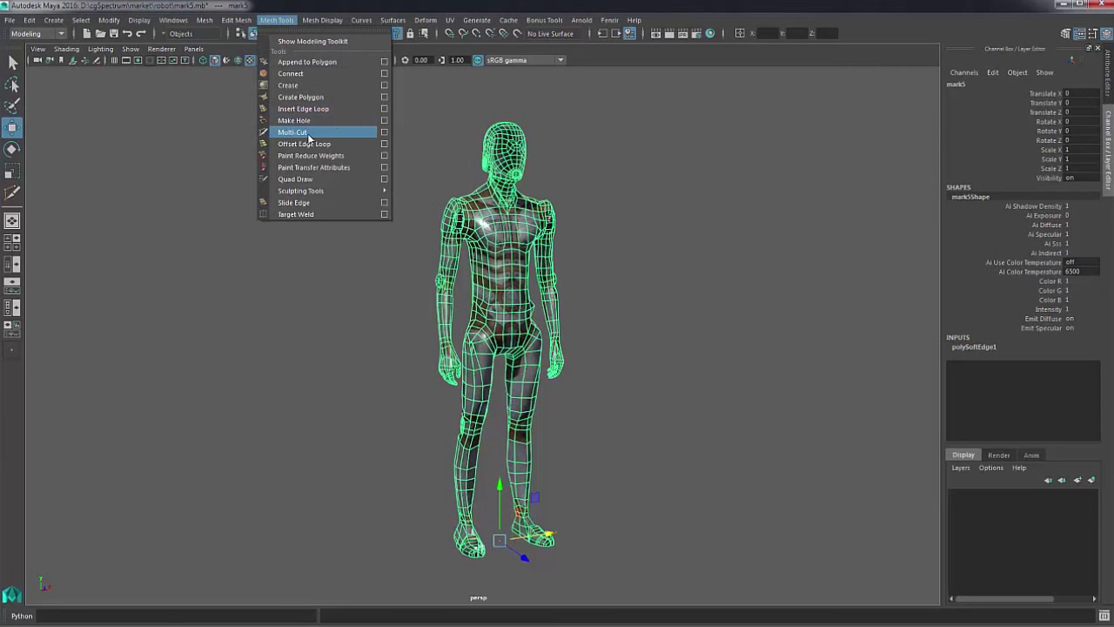
pyautogui.click(386, 133)
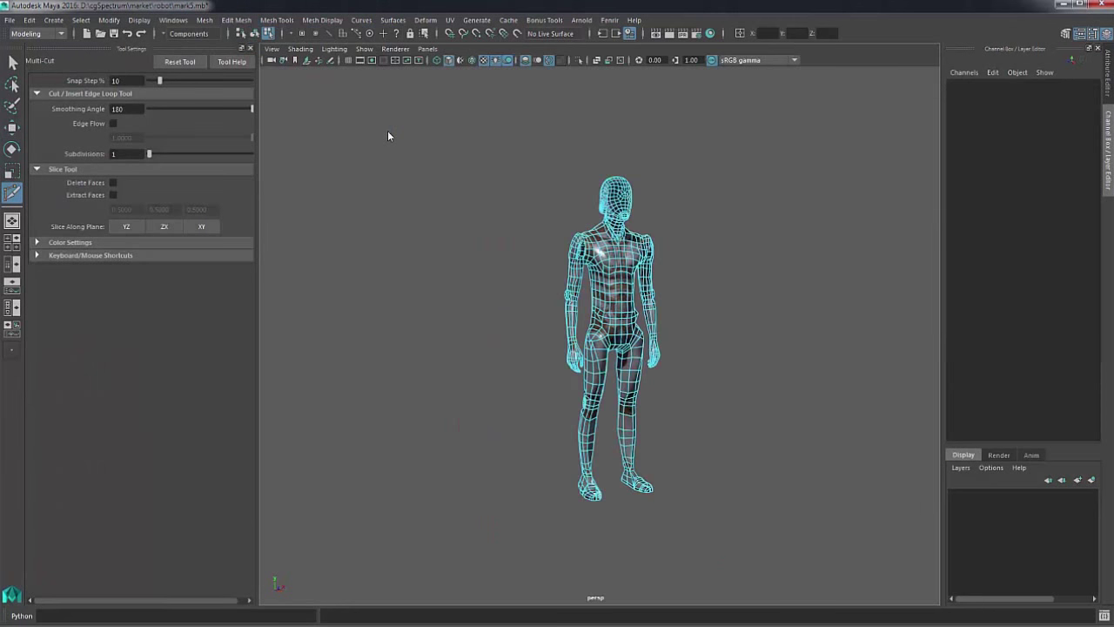
pyautogui.moveTo(256, 201); pyautogui.dragTo(253, 200)
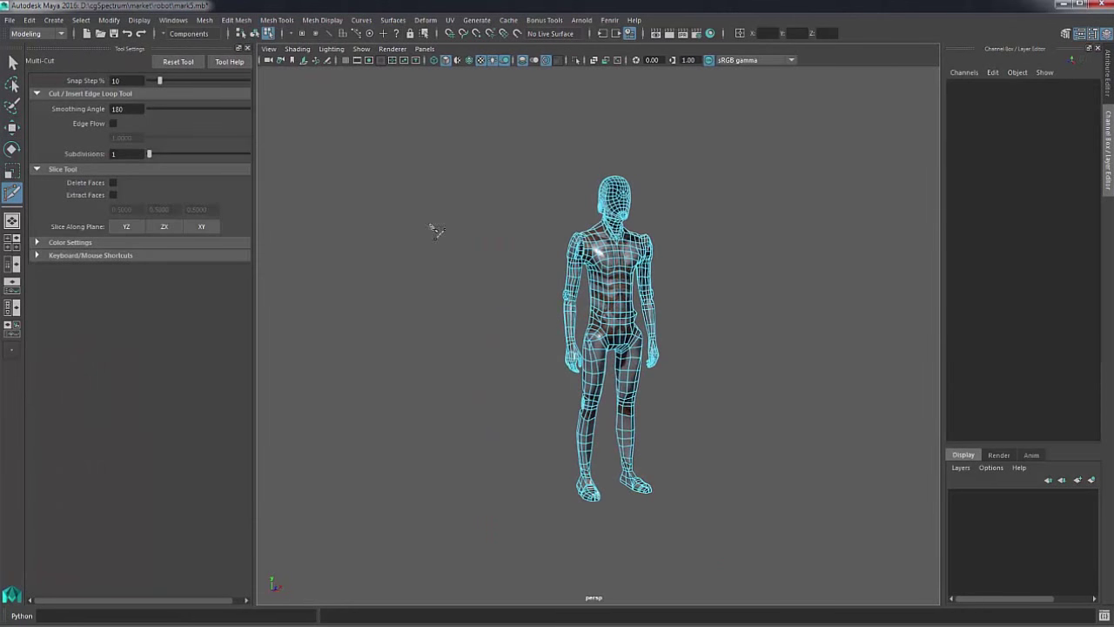
# - Cut a connected line of edges from the outer chest plate up over the hexagon logo and down the sternum
pyautogui.keyDown('alt'); pyautogui.moveTo(435, 231); pyautogui.dragTo(366, 217, button='middle'); pyautogui.keyUp('alt')
pyautogui.keyDown('alt'); pyautogui.moveTo(418, 228); pyautogui.dragTo(367, 172, button='right'); pyautogui.keyUp('alt')
pyautogui.keyDown('alt'); pyautogui.moveTo(367, 172); pyautogui.dragTo(460, 256, button='middle'); pyautogui.keyUp('alt')
pyautogui.keyDown('alt'); pyautogui.moveTo(459, 256); pyautogui.dragTo(540, 283, button='right'); pyautogui.keyUp('alt')
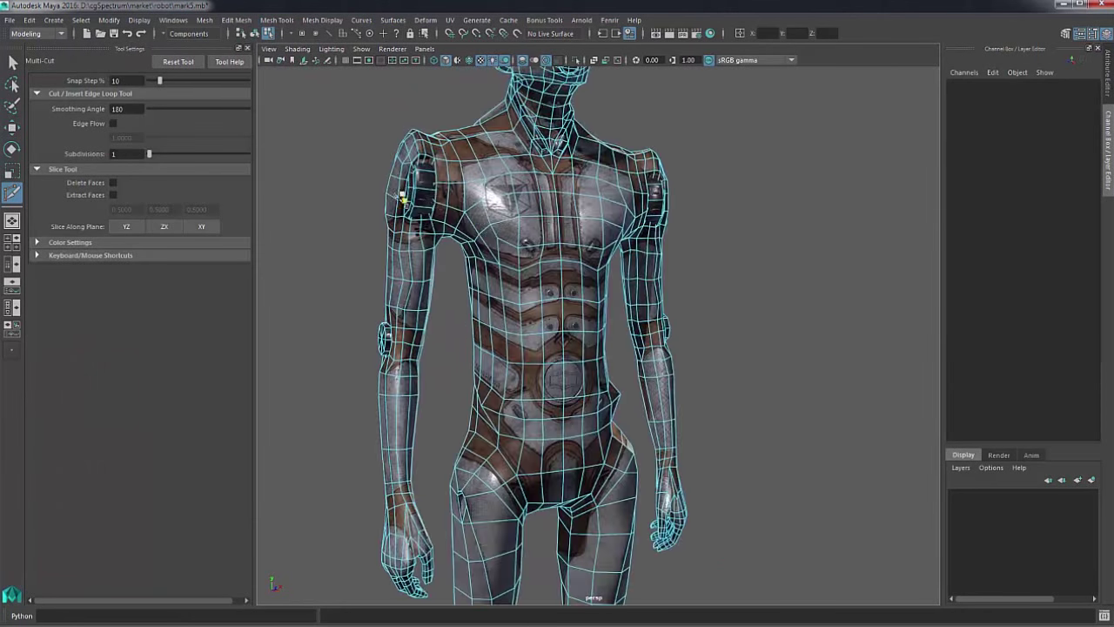
pyautogui.keyDown('alt'); pyautogui.moveTo(398, 194); pyautogui.dragTo(335, 130); pyautogui.keyUp('alt')
pyautogui.keyDown('alt'); pyautogui.moveTo(335, 131); pyautogui.dragTo(379, 210, button='middle'); pyautogui.keyUp('alt')
pyautogui.keyDown('alt'); pyautogui.moveTo(378, 210); pyautogui.dragTo(483, 268, button='right'); pyautogui.keyUp('alt')
pyautogui.scroll(1, 477, 262)
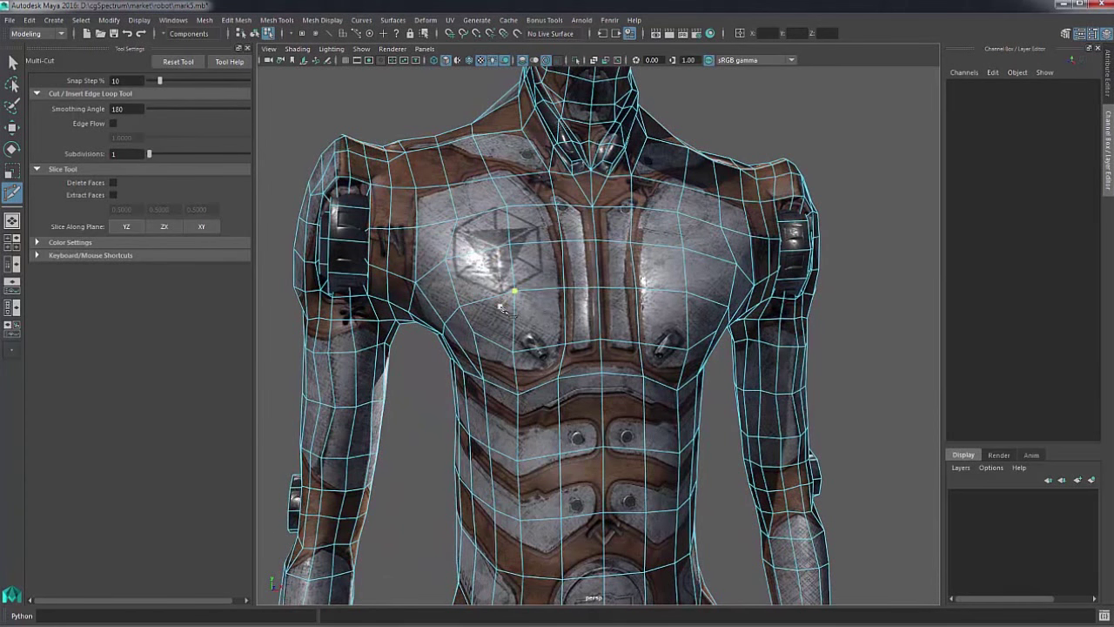
pyautogui.keyDown('alt'); pyautogui.moveTo(502, 309); pyautogui.dragTo(517, 292); pyautogui.keyUp('alt')
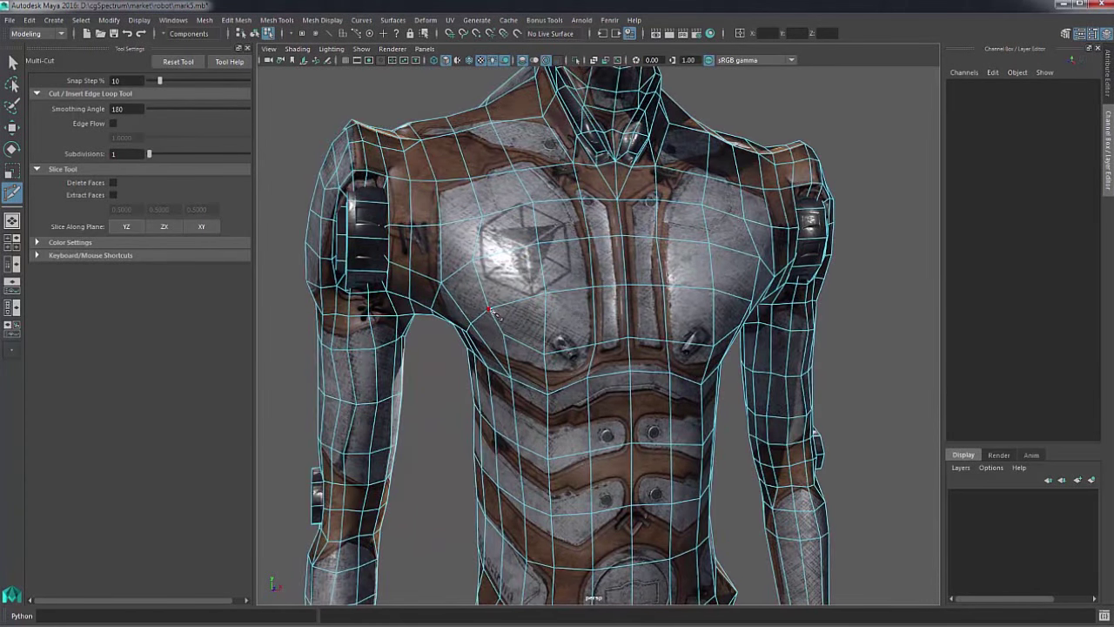
pyautogui.click(490, 310)
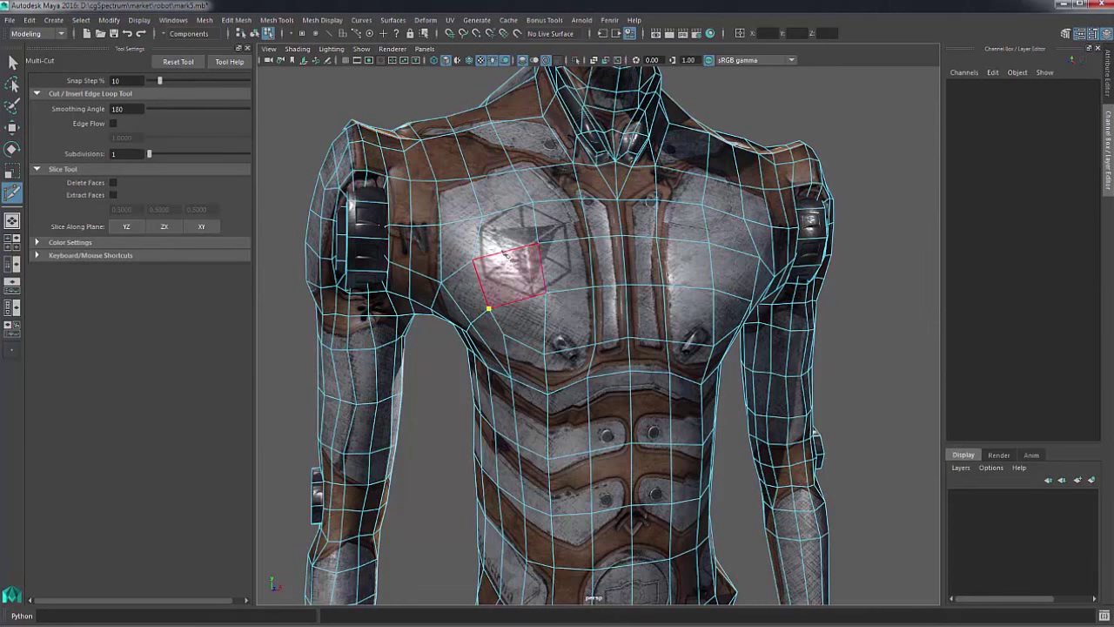
pyautogui.click(502, 252)
pyautogui.click(535, 227)
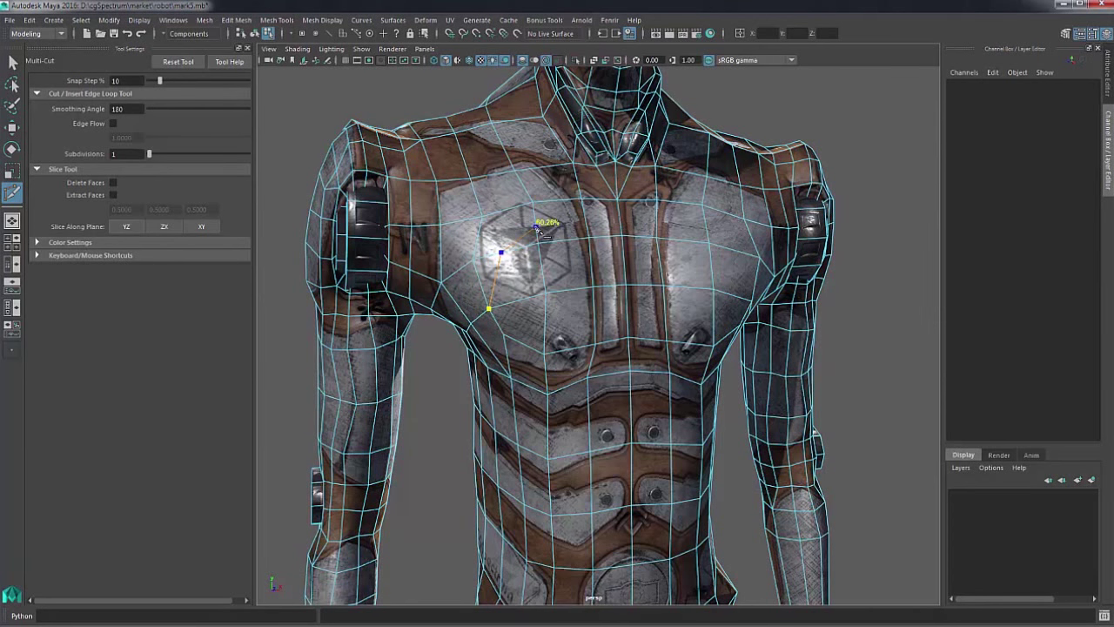
pyautogui.click(587, 222)
pyautogui.click(600, 236)
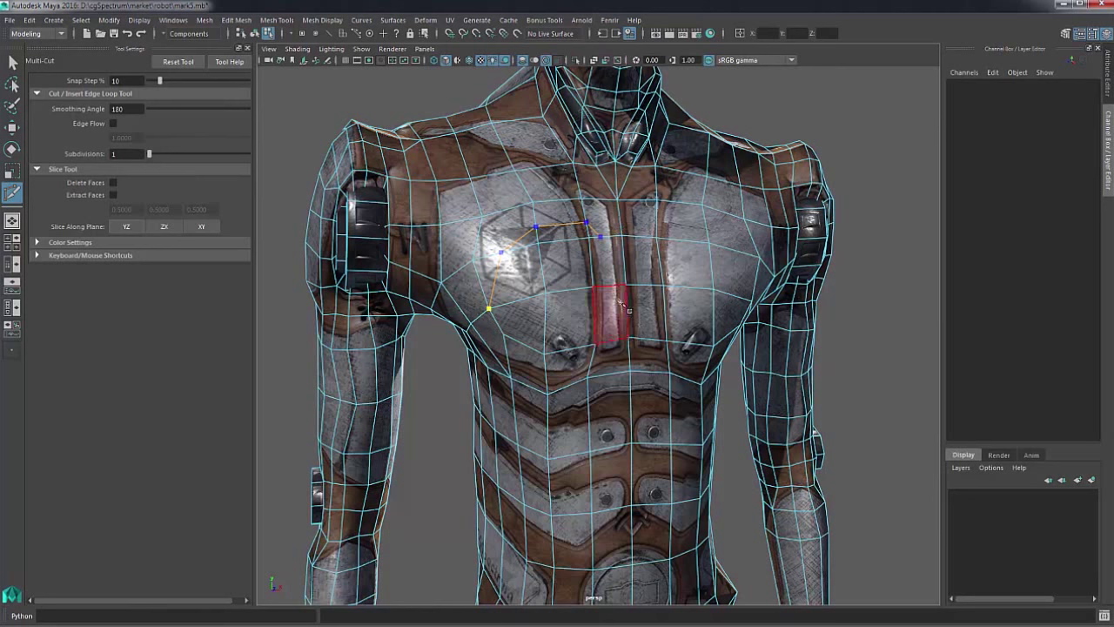
pyautogui.click(609, 285)
pyautogui.click(628, 339)
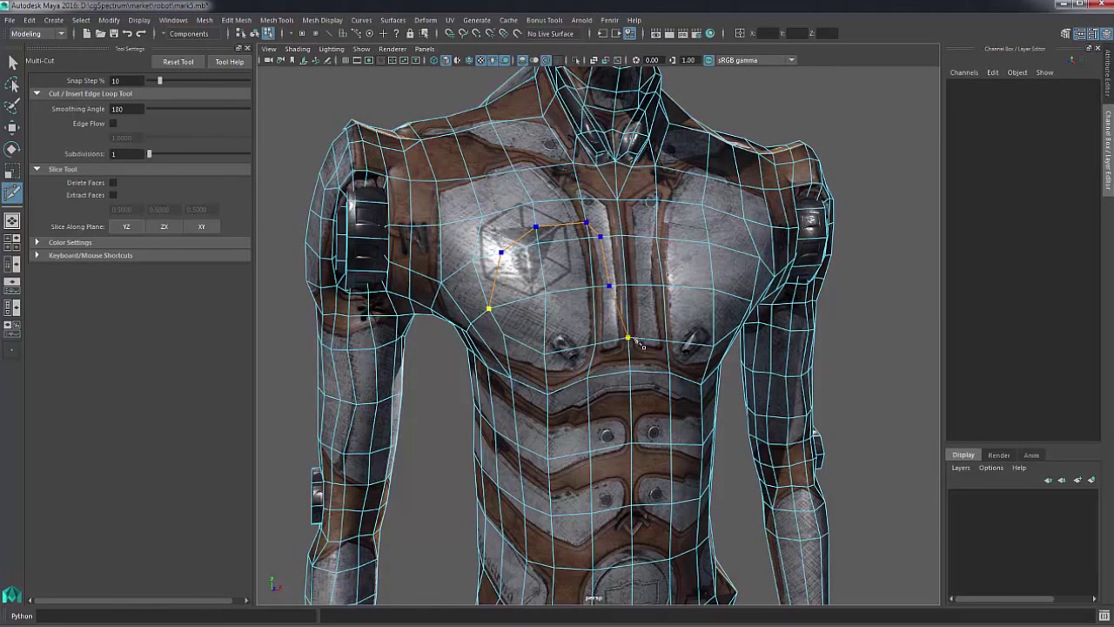
pyautogui.click(666, 341)
pyautogui.press('Return')
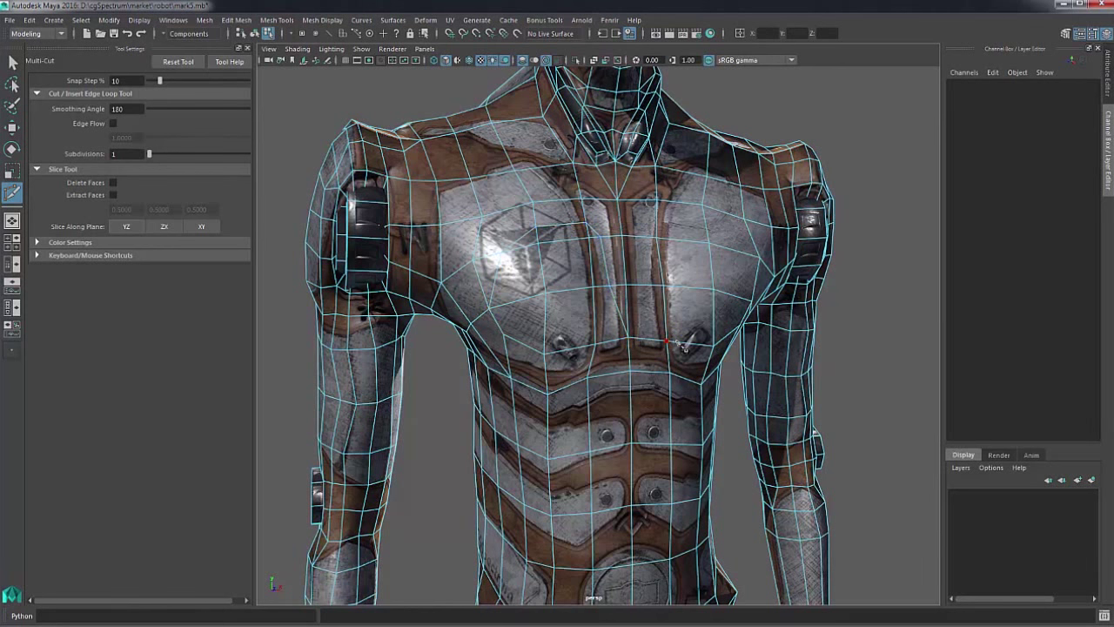
pyautogui.keyDown('alt'); pyautogui.moveTo(684, 345); pyautogui.dragTo(534, 315); pyautogui.keyUp('alt')
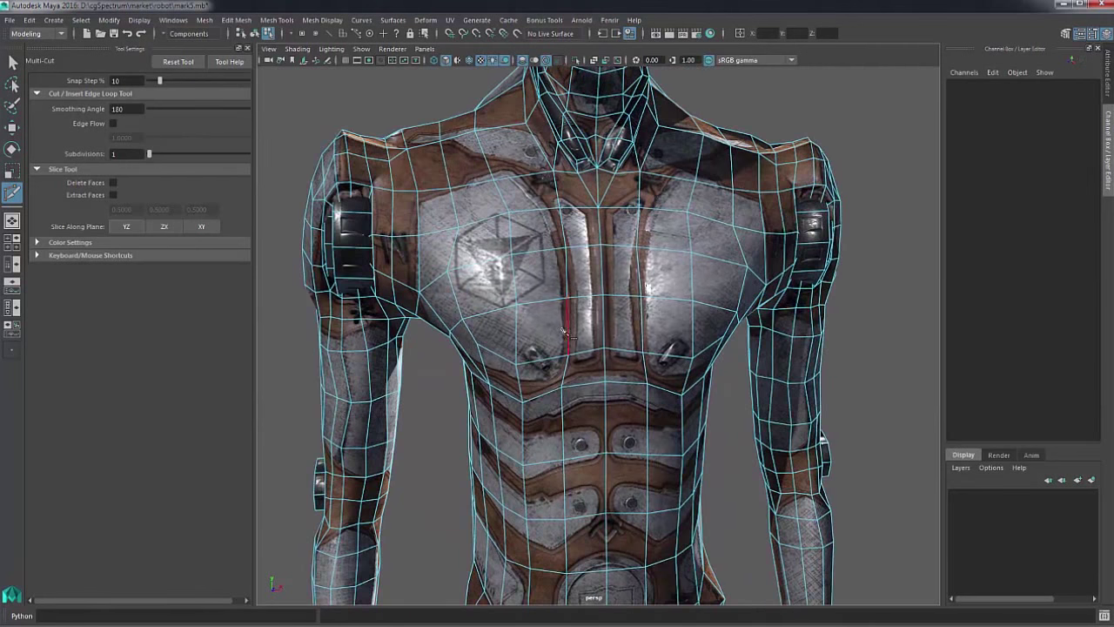
pyautogui.click(463, 318)
pyautogui.press('Escape')
pyautogui.click(514, 255)
pyautogui.click(563, 252)
pyautogui.press('w')
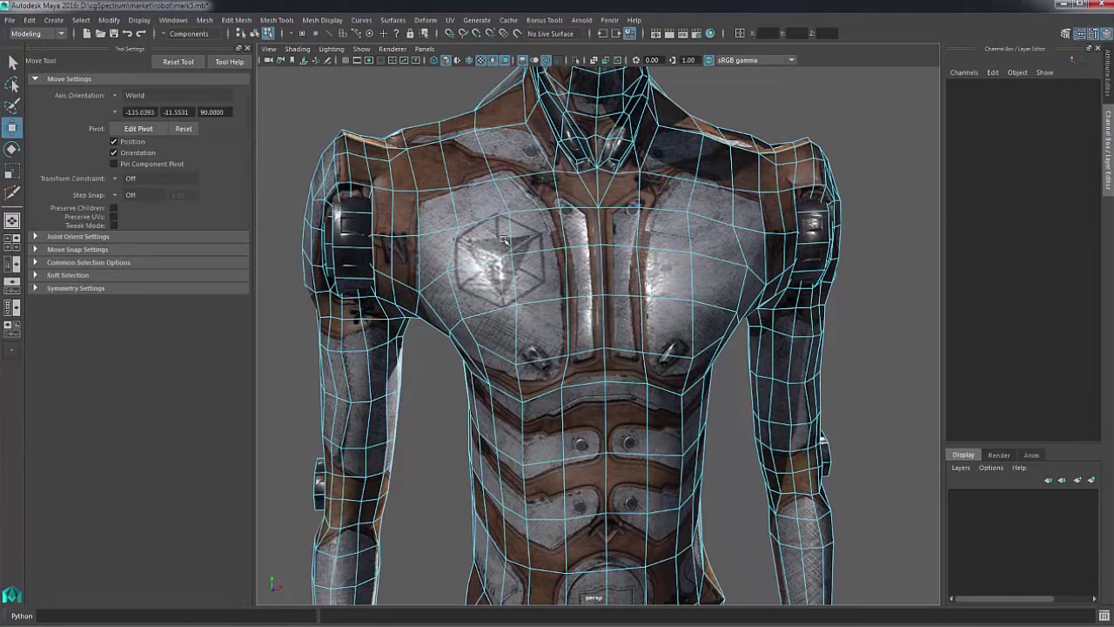
# - Set the Multi-Cut snap step to 25% and try a snapped cut point along the upper chest edge
pyautogui.press('y')
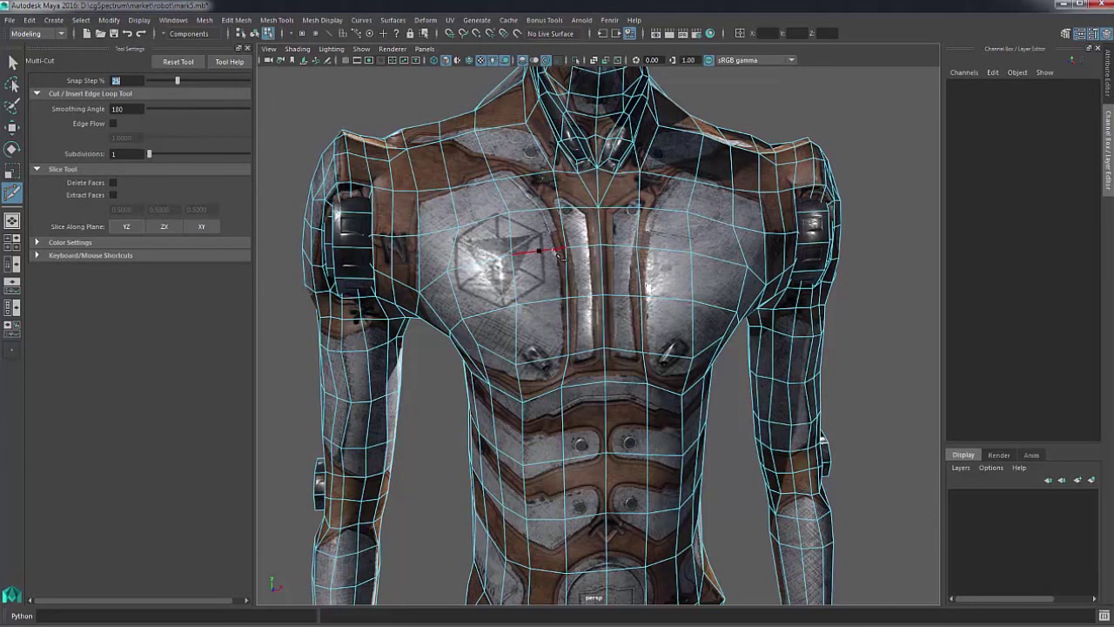
pyautogui.moveTo(559, 251)
pyautogui.keyDown('shift'); pyautogui.mouseDown()
pyautogui.moveTo(524, 255)
pyautogui.moveTo(553, 253)
pyautogui.mouseUp(); pyautogui.keyUp('shift')
pyautogui.press('w')
pyautogui.press('F8')
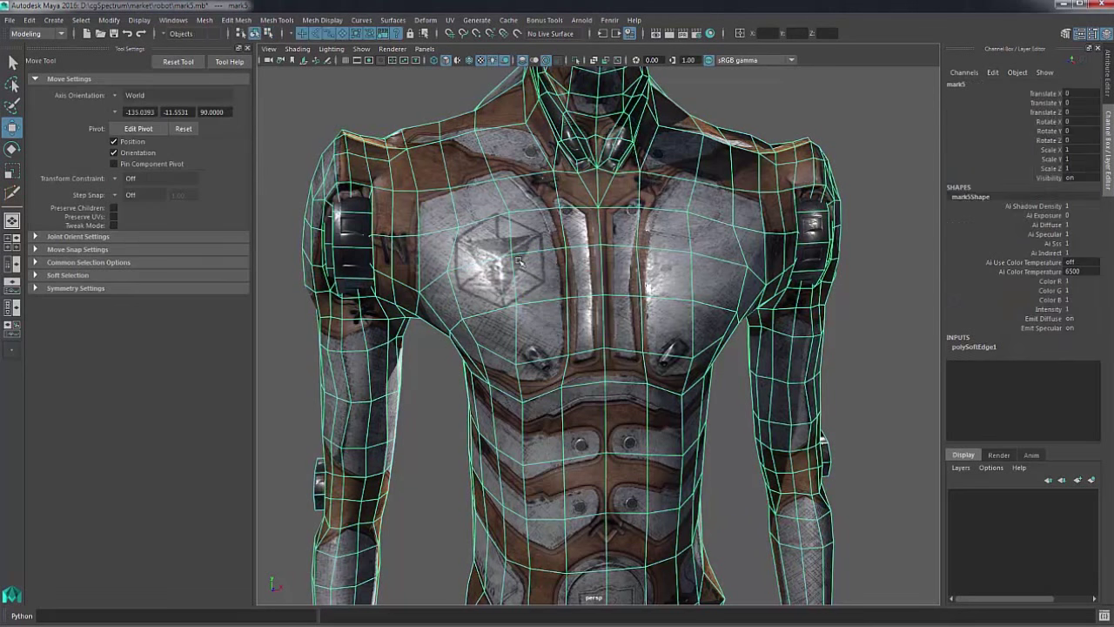
pyautogui.press('y')
# - Enable Edge Flow for Multi-Cut edge insertion
pyautogui.keyDown('alt'); pyautogui.moveTo(413, 231); pyautogui.dragTo(425, 227); pyautogui.keyUp('alt')
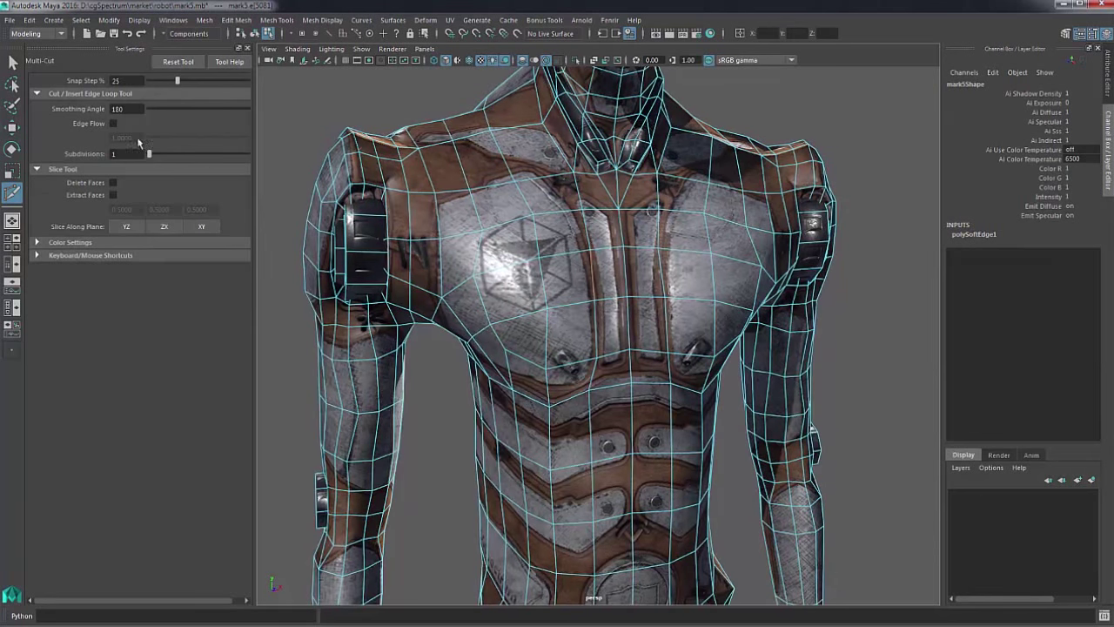
pyautogui.keyDown('alt'); pyautogui.moveTo(581, 318); pyautogui.dragTo(601, 306); pyautogui.keyUp('alt')
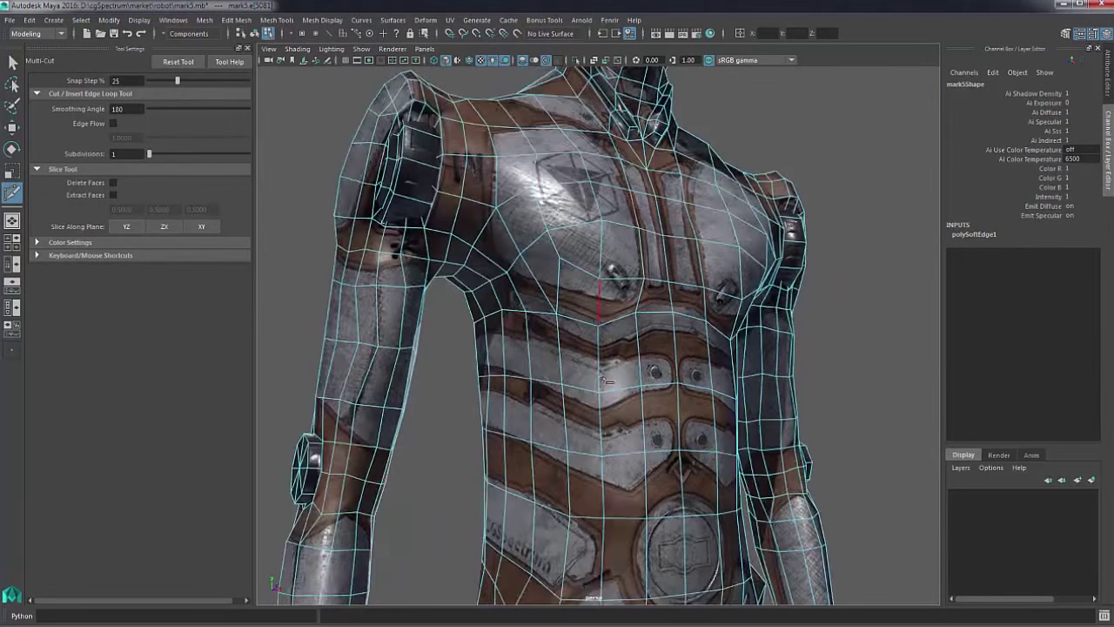
pyautogui.keyDown('alt'); pyautogui.moveTo(600, 306); pyautogui.dragTo(602, 174, button='middle'); pyautogui.keyUp('alt')
pyautogui.keyDown('alt'); pyautogui.moveTo(608, 315); pyautogui.dragTo(583, 331, button='right'); pyautogui.keyUp('alt')
pyautogui.keyDown('alt'); pyautogui.moveTo(583, 331); pyautogui.dragTo(583, 267, button='middle'); pyautogui.keyUp('alt')
pyautogui.keyDown('alt'); pyautogui.moveTo(580, 266); pyautogui.dragTo(609, 276, button='right'); pyautogui.keyUp('alt')
pyautogui.keyDown('alt'); pyautogui.moveTo(609, 276); pyautogui.dragTo(570, 324); pyautogui.keyUp('alt')
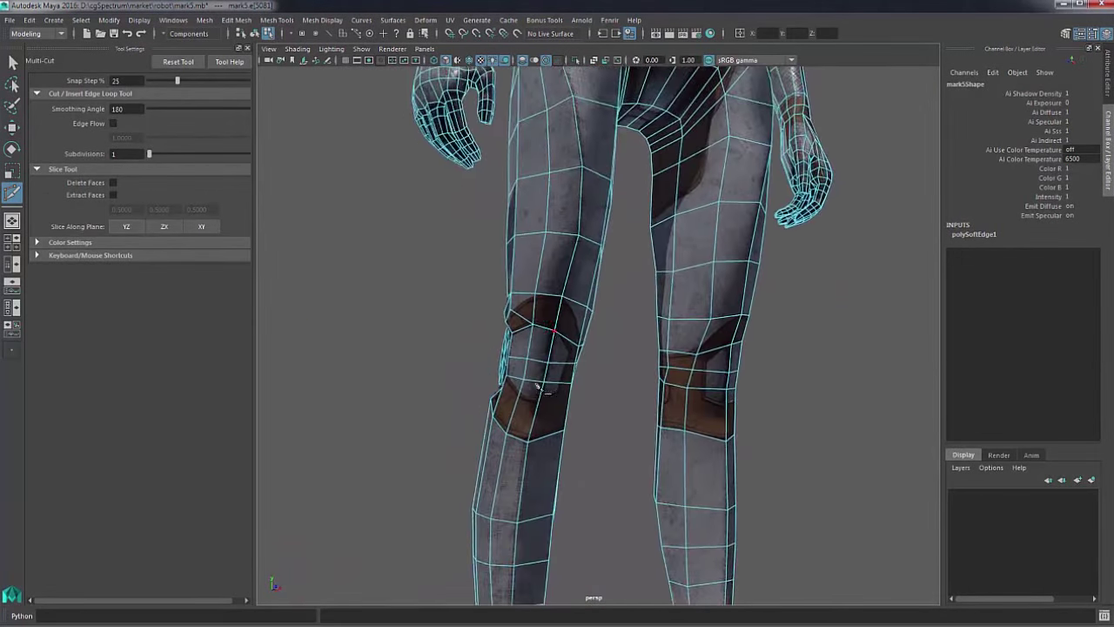
pyautogui.keyDown('alt'); pyautogui.moveTo(570, 324); pyautogui.dragTo(584, 282, button='middle'); pyautogui.keyUp('alt')
pyautogui.click(113, 123)
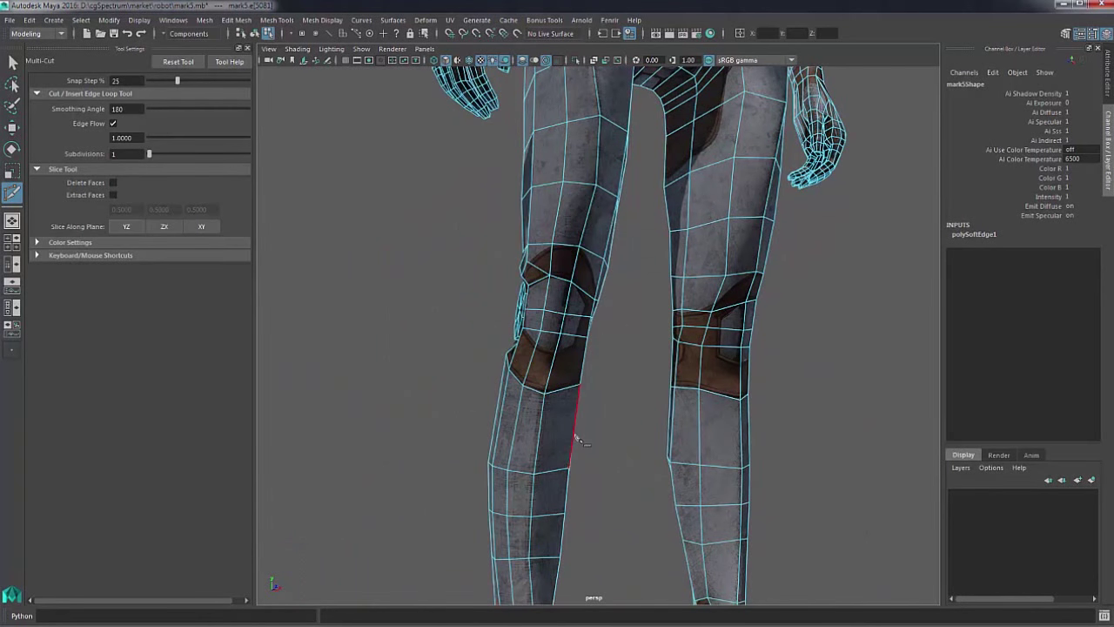
# - Cut a new row of edges across the shin below the knee plate with Edge Flow at 1.0
pyautogui.click(539, 432)
pyautogui.click(516, 429)
pyautogui.click(500, 425)
pyautogui.keyDown('alt'); pyautogui.moveTo(543, 442); pyautogui.dragTo(639, 450); pyautogui.keyUp('alt')
pyautogui.keyDown('alt'); pyautogui.moveTo(570, 432); pyautogui.dragTo(560, 385); pyautogui.keyUp('alt')
pyautogui.press('Return')
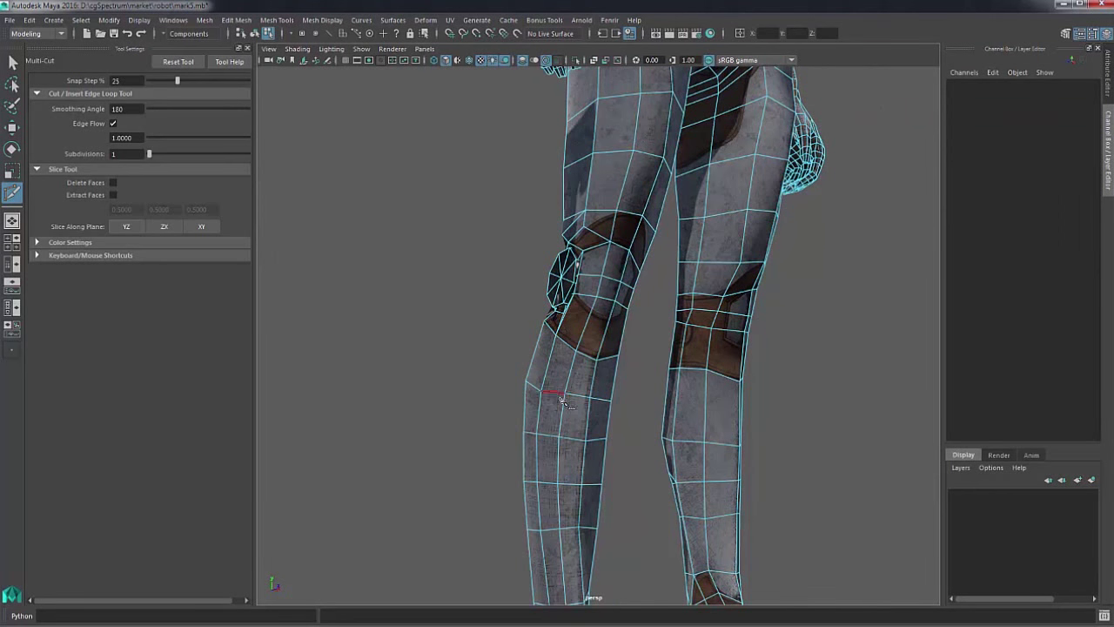
# - Reselect the whole robot mesh in object mode and reactivate the Multi-Cut tool
pyautogui.keyDown('alt'); pyautogui.moveTo(574, 374); pyautogui.dragTo(562, 445); pyautogui.keyUp('alt')
pyautogui.click(566, 445)
pyautogui.press('w')
pyautogui.keyDown('alt'); pyautogui.moveTo(576, 442); pyautogui.dragTo(525, 397, button='middle'); pyautogui.keyUp('alt')
pyautogui.moveTo(527, 395); pyautogui.dragTo(561, 374, button='right')
pyautogui.click(541, 385)
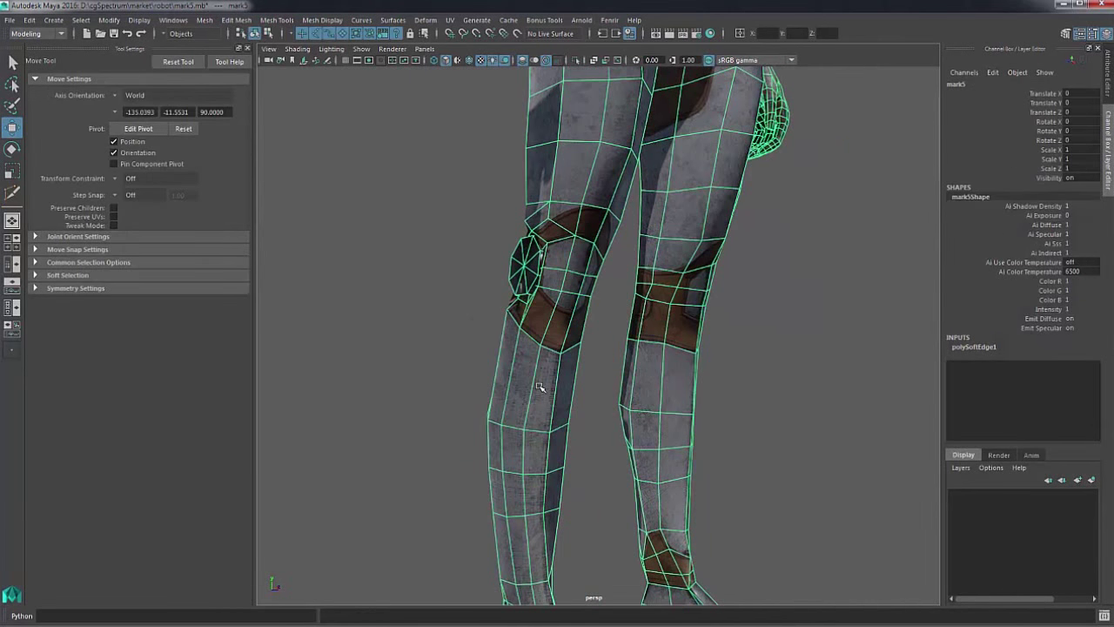
pyautogui.press('y')
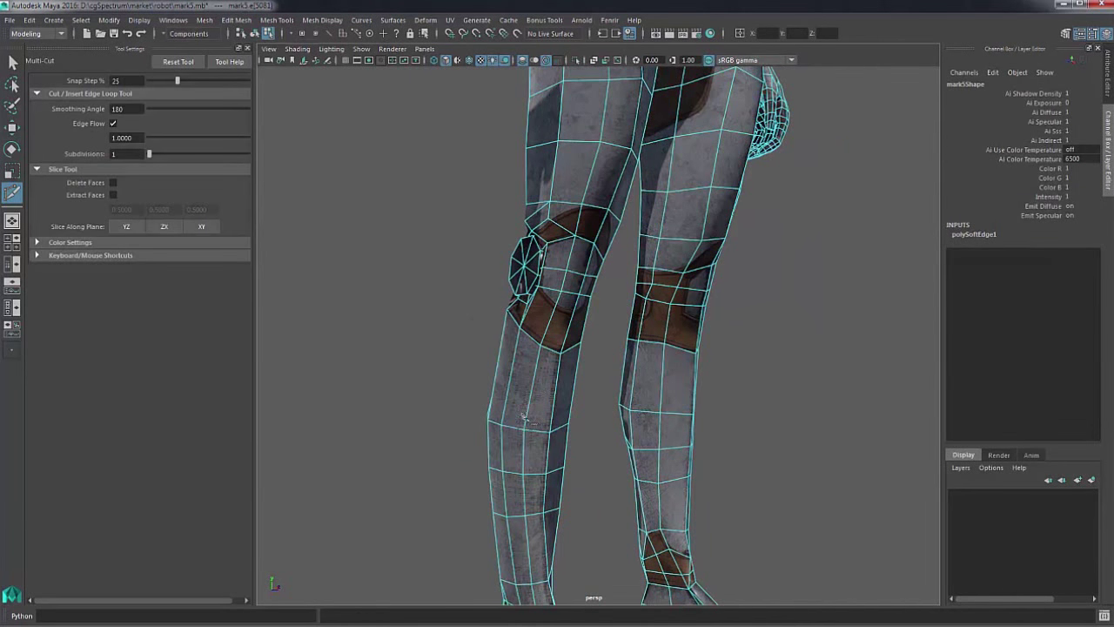
# - Set the edge loop subdivisions to 3 and insert an edge loop around the shin below the knee plate
pyautogui.keyDown('alt'); pyautogui.moveTo(573, 155); pyautogui.dragTo(523, 281, button='middle'); pyautogui.keyUp('alt')
pyautogui.keyDown('alt'); pyautogui.moveTo(525, 283); pyautogui.dragTo(522, 318); pyautogui.keyUp('alt')
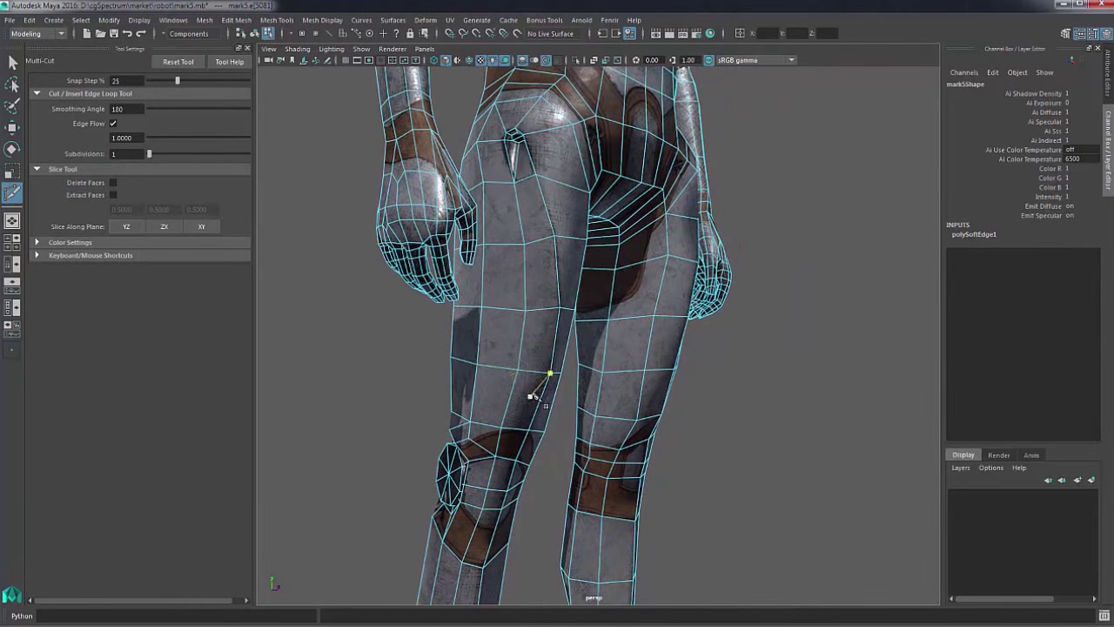
pyautogui.keyDown('alt'); pyautogui.moveTo(533, 379); pyautogui.dragTo(545, 432); pyautogui.keyUp('alt')
pyautogui.keyDown('alt'); pyautogui.moveTo(545, 430); pyautogui.dragTo(567, 302, button='middle'); pyautogui.keyUp('alt')
pyautogui.keyDown('alt'); pyautogui.moveTo(567, 302); pyautogui.dragTo(553, 383, button='right'); pyautogui.keyUp('alt')
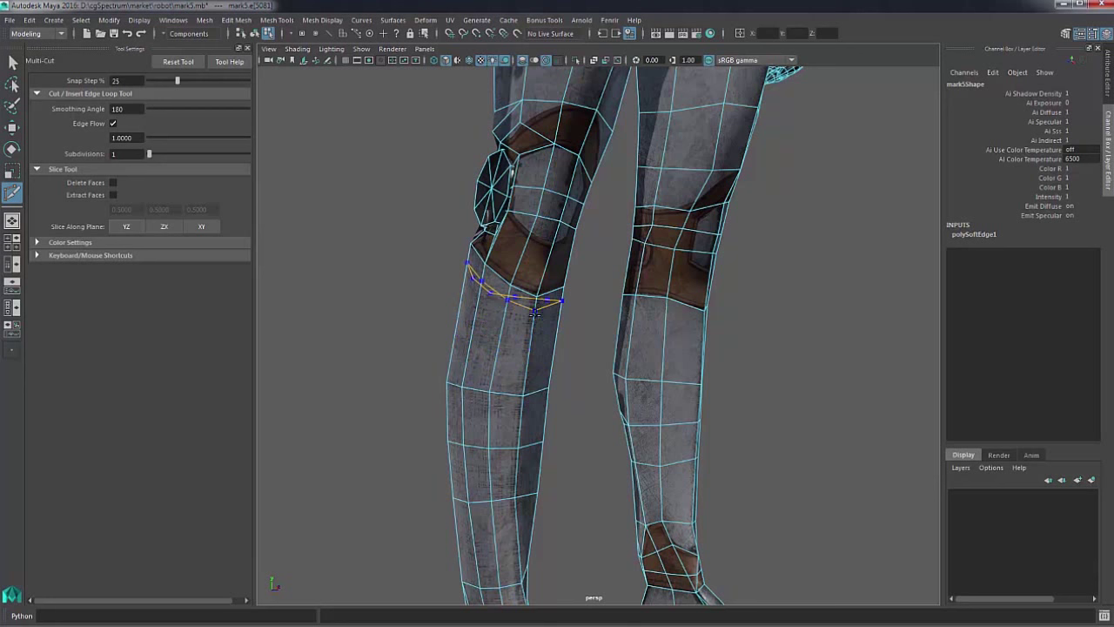
pyautogui.keyDown('ctrl'); pyautogui.click(529, 318); pyautogui.keyUp('ctrl')
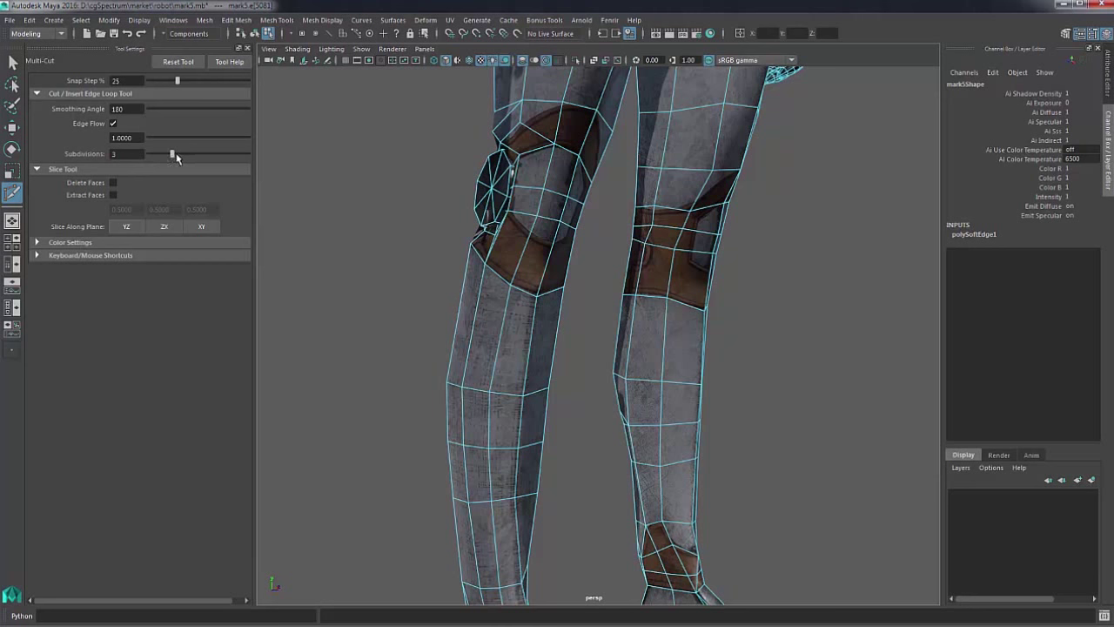
pyautogui.keyDown('ctrl'); pyautogui.click(487, 334); pyautogui.keyUp('ctrl')
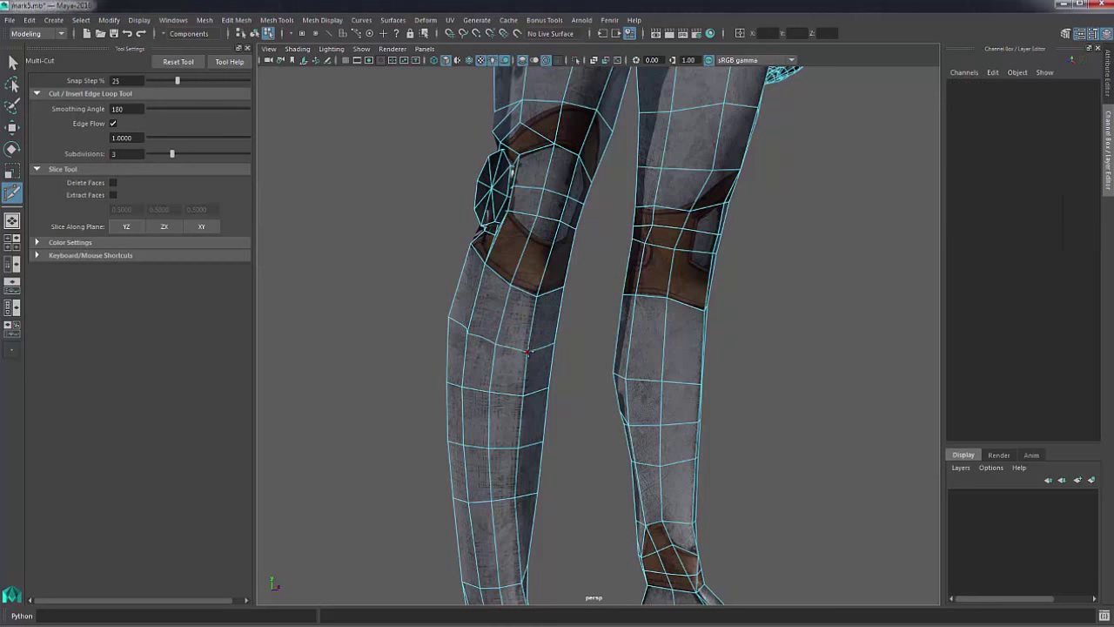
# - Examine the subdivision vertices along the inserted shin edge loop by selecting them one at a time
pyautogui.keyDown('alt'); pyautogui.moveTo(439, 361); pyautogui.dragTo(510, 384, button='right'); pyautogui.keyUp('alt')
pyautogui.press('w')
pyautogui.press('F9')
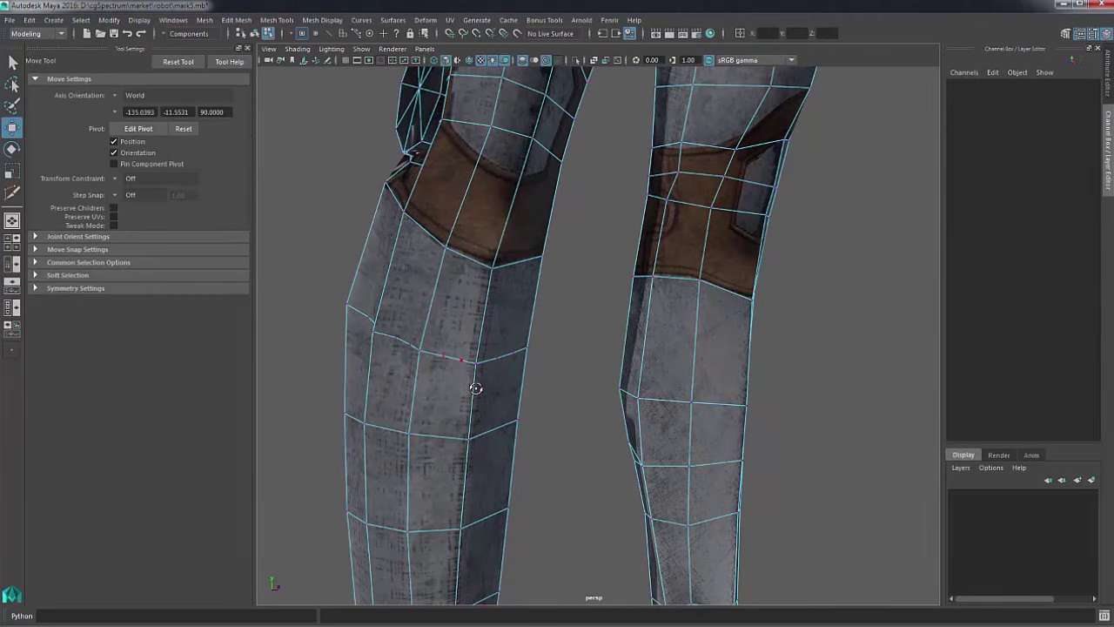
pyautogui.keyDown('alt'); pyautogui.moveTo(468, 386); pyautogui.dragTo(512, 408); pyautogui.keyUp('alt')
pyautogui.click(514, 409)
pyautogui.click(497, 406)
pyautogui.click(464, 397)
pyautogui.click(448, 389)
pyautogui.click(419, 371)
pyautogui.click(406, 358)
pyautogui.click(548, 394)
pyautogui.click(556, 389)
pyautogui.moveTo(475, 421)
pyautogui.keyDown('alt'); pyautogui.mouseDown()
pyautogui.moveTo(503, 417)
pyautogui.moveTo(510, 398)
pyautogui.moveTo(460, 405)
pyautogui.mouseUp(); pyautogui.keyUp('alt')
# - Undo the vertex selections and the subdivided edge loop on the shin
pyautogui.hotkey('ctrl', 'z')
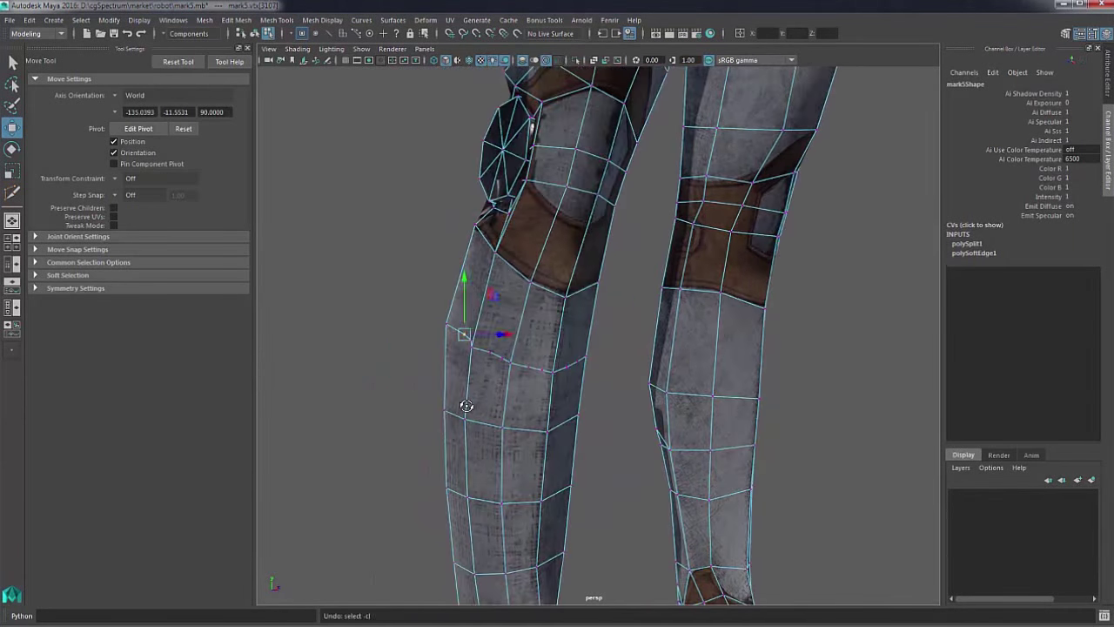
pyautogui.hotkey('ctrl', 'z')
pyautogui.hotkey('ctrl', 'z')
pyautogui.hotkey('ctrl', 'z')
pyautogui.hotkey('ctrl', 'z')
pyautogui.hotkey('ctrl', 'z')
pyautogui.hotkey('ctrl', 'z')
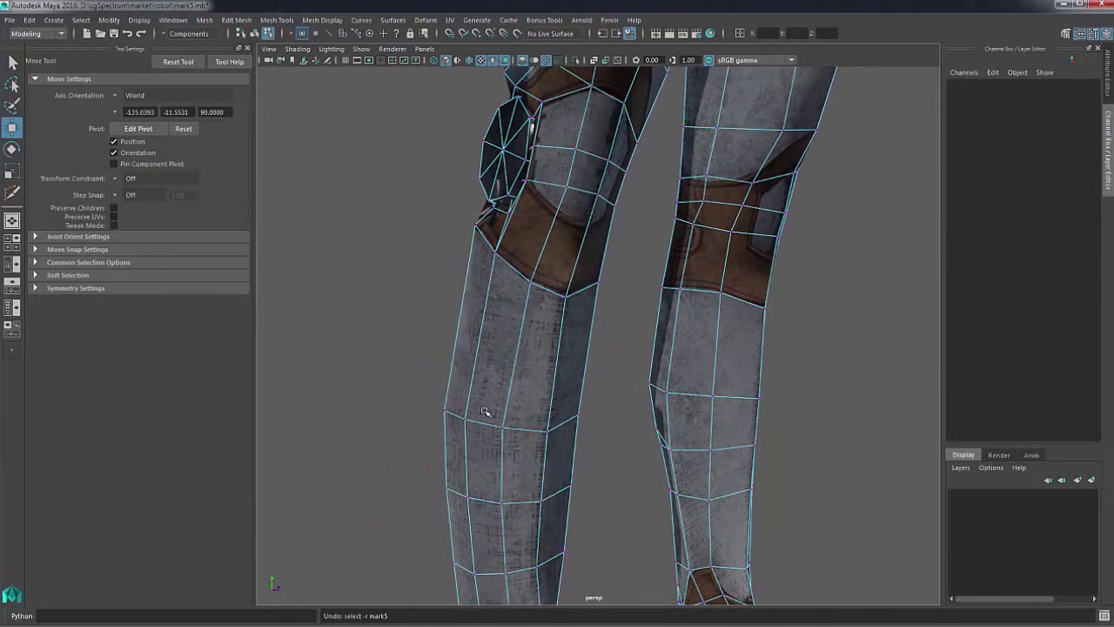
# - Return to object mode, select the robot mesh and reactivate the Multi-Cut tool
pyautogui.keyDown('alt'); pyautogui.moveTo(484, 407); pyautogui.dragTo(454, 407); pyautogui.keyUp('alt')
pyautogui.moveTo(512, 402); pyautogui.dragTo(542, 377, button='right')
pyautogui.click(540, 376)
pyautogui.press('y')
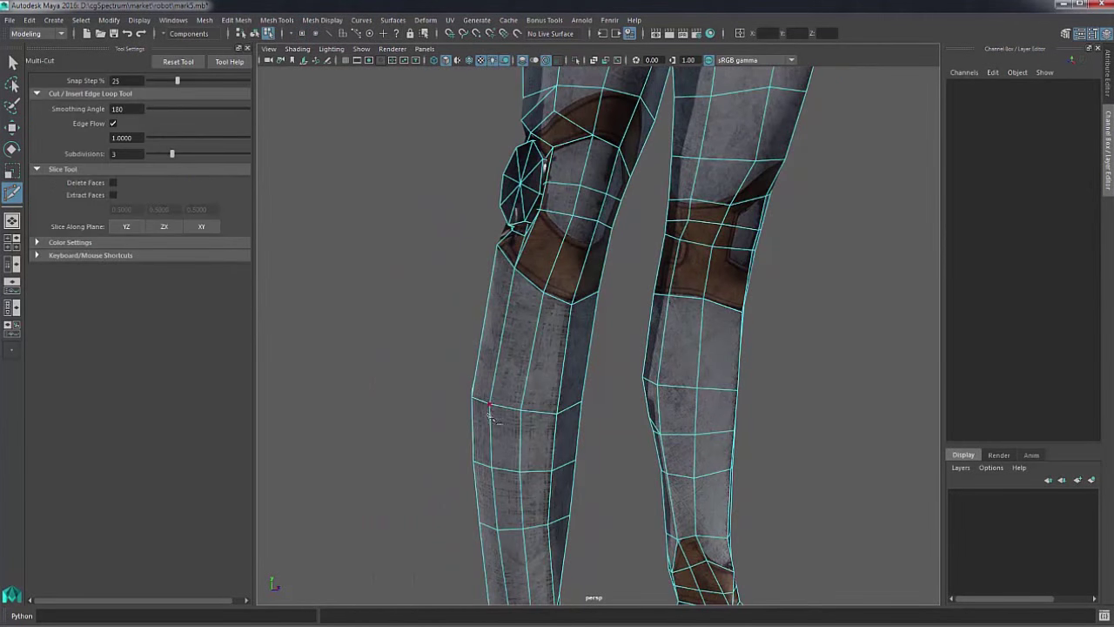
# - Slice the mesh along a slightly diagonal line through both legs at knee height, starting and ending outside the body
pyautogui.keyDown('alt'); pyautogui.moveTo(520, 421); pyautogui.dragTo(455, 384, button='middle'); pyautogui.keyUp('alt')
pyautogui.scroll(-5, 503, 426)
pyautogui.keyDown('alt'); pyautogui.moveTo(545, 415); pyautogui.dragTo(448, 339); pyautogui.keyUp('alt')
pyautogui.keyDown('alt'); pyautogui.moveTo(450, 311); pyautogui.dragTo(446, 427, button='middle'); pyautogui.keyUp('alt')
pyautogui.moveTo(447, 427)
pyautogui.keyDown('alt'); pyautogui.mouseDown()
pyautogui.moveTo(466, 429)
pyautogui.moveTo(411, 400)
pyautogui.moveTo(441, 405)
pyautogui.mouseUp(); pyautogui.keyUp('alt')
pyautogui.scroll(-2, 427, 404)
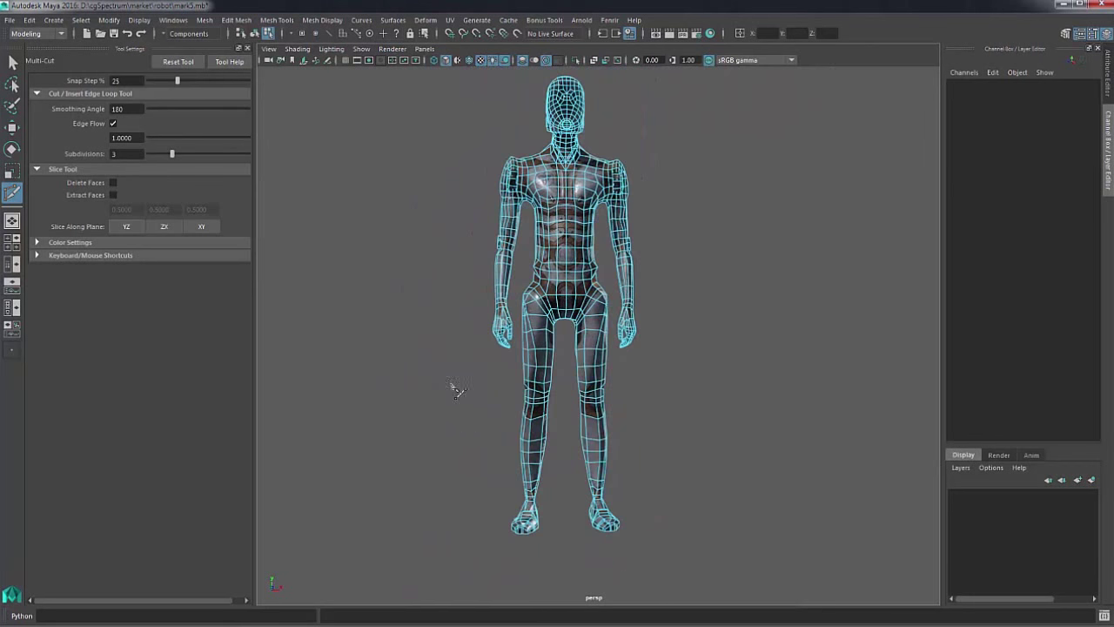
pyautogui.keyDown('alt'); pyautogui.moveTo(461, 363); pyautogui.dragTo(458, 375, button='middle'); pyautogui.keyUp('alt')
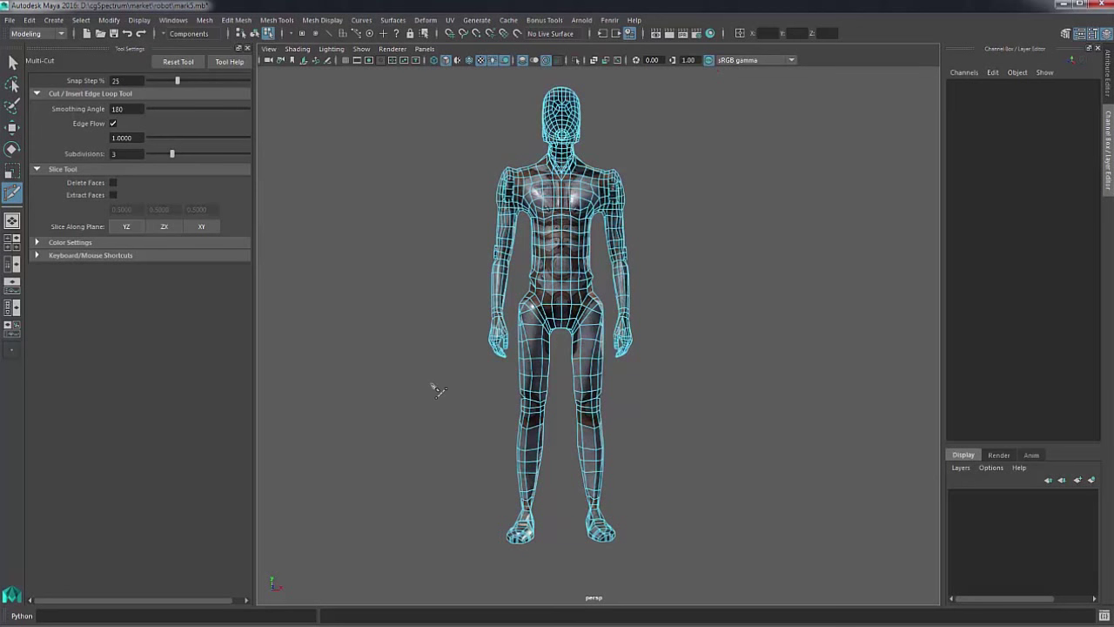
pyautogui.moveTo(431, 383); pyautogui.dragTo(674, 444)
pyautogui.keyDown('alt'); pyautogui.moveTo(662, 477); pyautogui.dragTo(672, 426, button='middle'); pyautogui.keyUp('alt')
pyautogui.keyDown('alt'); pyautogui.moveTo(673, 426); pyautogui.dragTo(732, 463, button='right'); pyautogui.keyUp('alt')
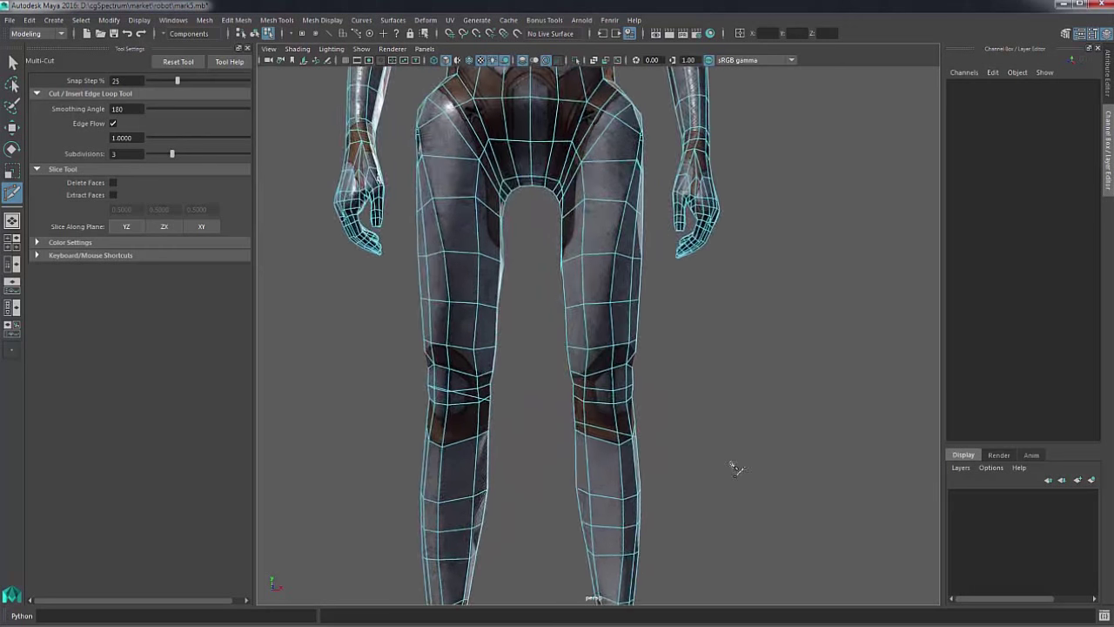
# - Inspect the slice through the knees and undo it
pyautogui.keyDown('alt'); pyautogui.moveTo(731, 463); pyautogui.dragTo(625, 443); pyautogui.keyUp('alt')
pyautogui.keyDown('alt'); pyautogui.moveTo(490, 409); pyautogui.dragTo(590, 437); pyautogui.keyUp('alt')
pyautogui.hotkey('ctrl', 'z')
pyautogui.keyDown('alt'); pyautogui.moveTo(621, 465); pyautogui.dragTo(615, 434, button='middle'); pyautogui.keyUp('alt')
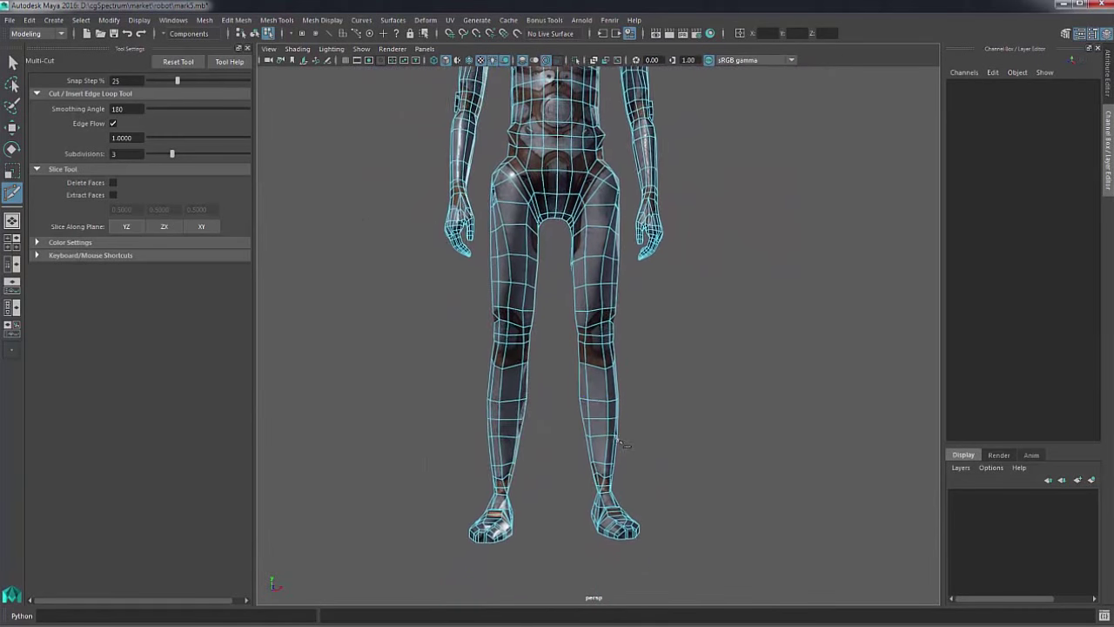
# - Slice straight across both legs just below the knees with Delete Faces enabled, and undo the cut
pyautogui.keyDown('alt'); pyautogui.moveTo(615, 433); pyautogui.dragTo(532, 432, button='right'); pyautogui.keyUp('alt')
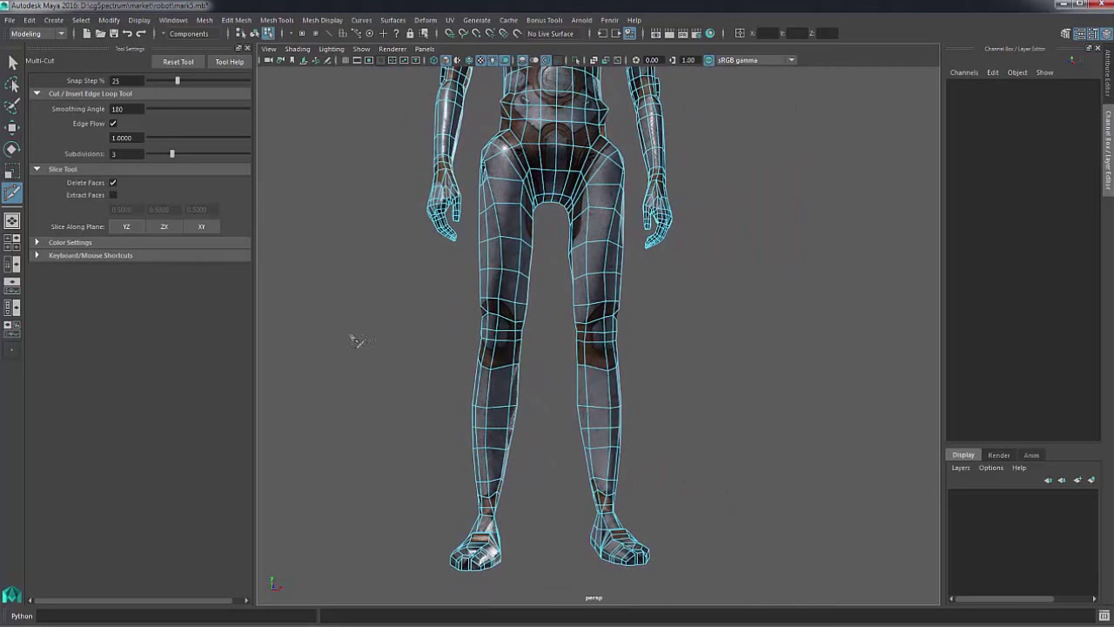
pyautogui.moveTo(393, 374); pyautogui.dragTo(416, 386)
pyautogui.hotkey('ctrl', 'z')
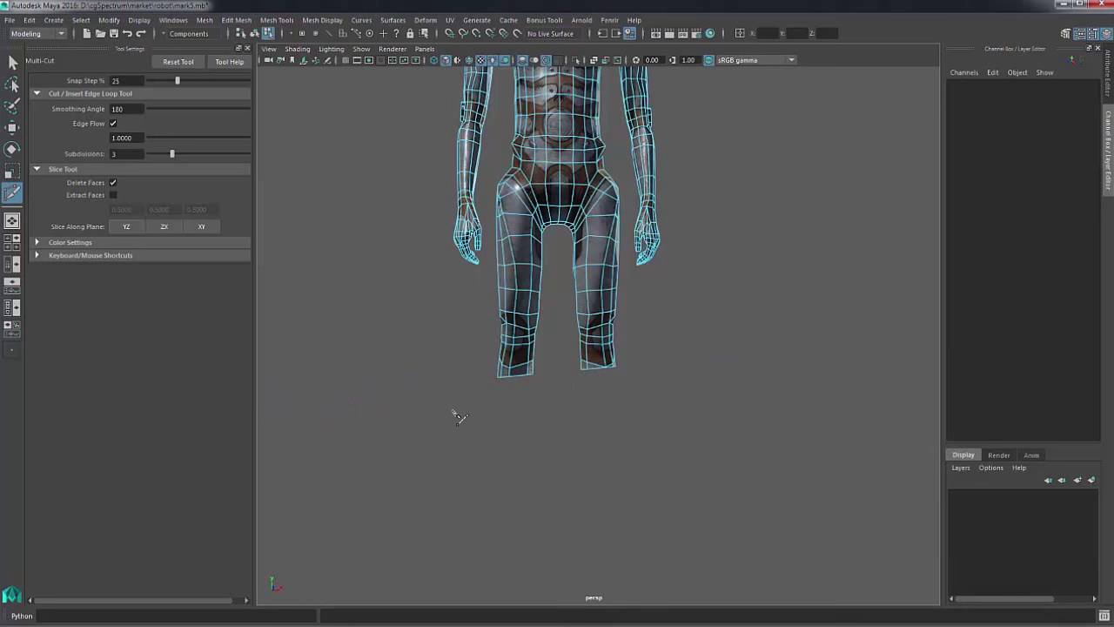
pyautogui.hotkey('ctrl', 'z')
# - Enable Extract Faces with Delete Faces off and slice horizontally through both legs just below the knees
pyautogui.click(114, 194)
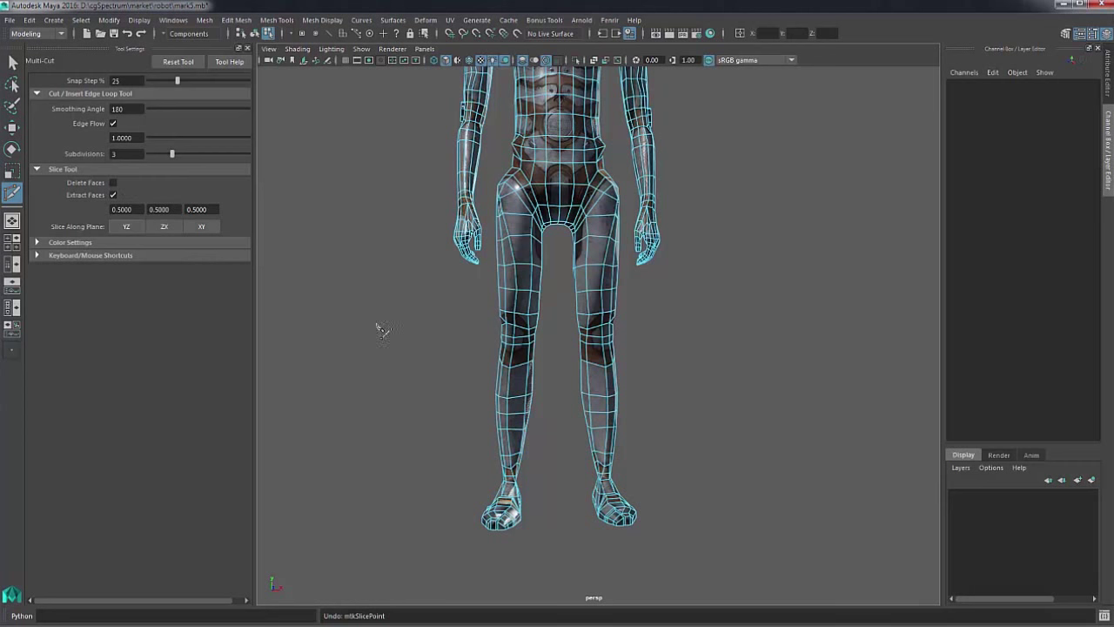
pyautogui.moveTo(471, 383); pyautogui.dragTo(681, 387)
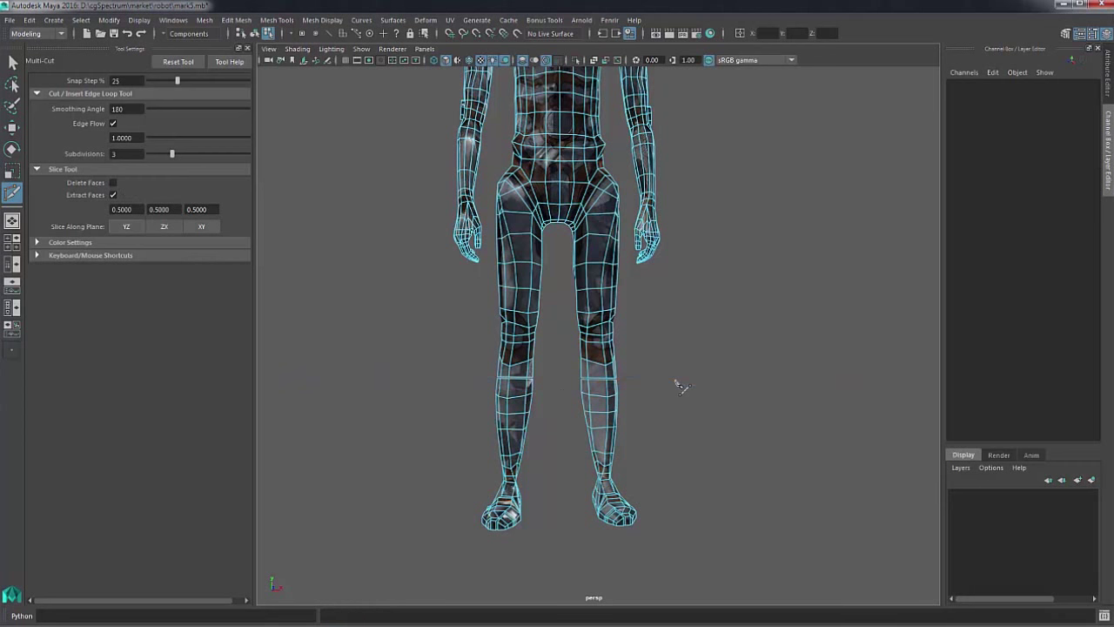
# - Activate the Move tool, switch to face selection and select the whole connected body piece above the cut
pyautogui.press('w')
pyautogui.scroll(6, 644, 447)
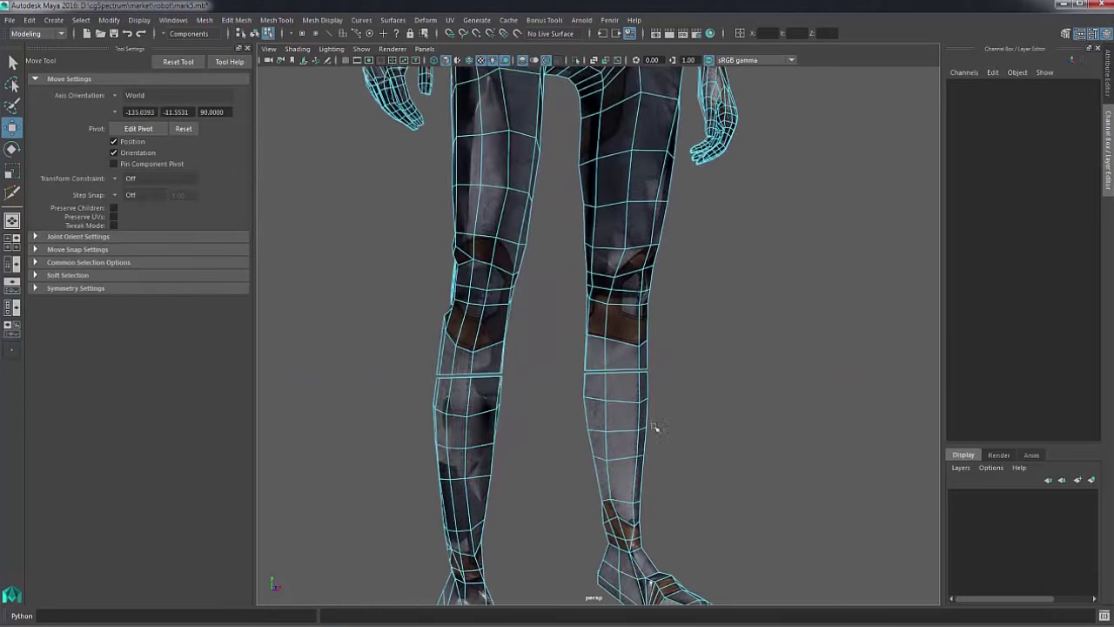
pyautogui.moveTo(626, 356); pyautogui.dragTo(628, 362, button='right')
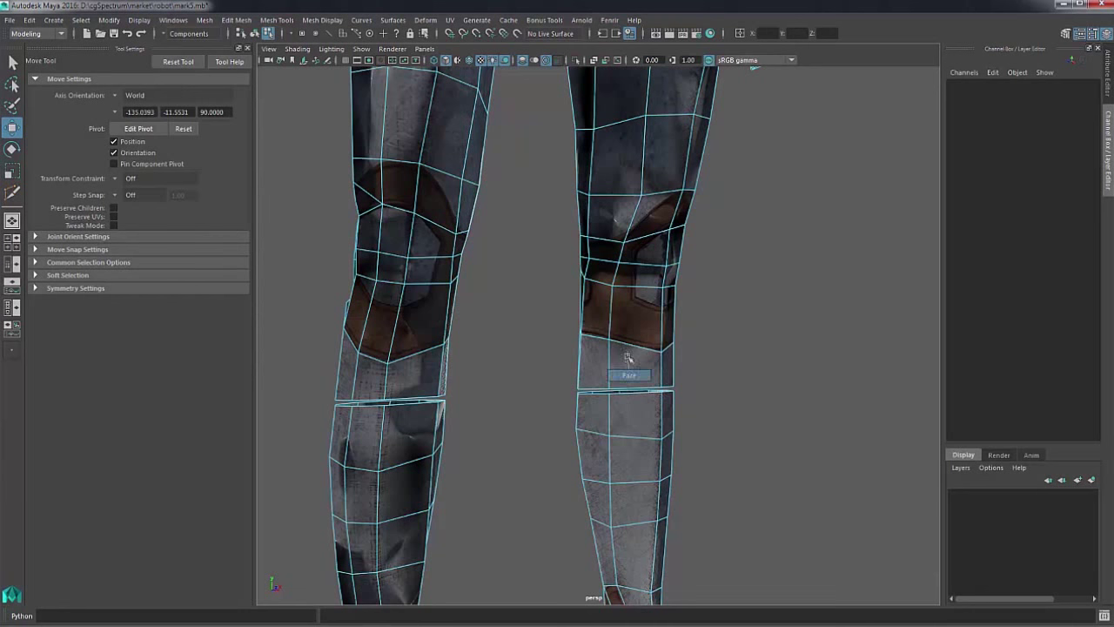
pyautogui.doubleClick(628, 356)
pyautogui.keyDown('alt'); pyautogui.moveTo(733, 389); pyautogui.dragTo(261, 287, button='right'); pyautogui.keyUp('alt')
pyautogui.keyDown('alt'); pyautogui.moveTo(391, 409); pyautogui.dragTo(533, 406); pyautogui.keyUp('alt')
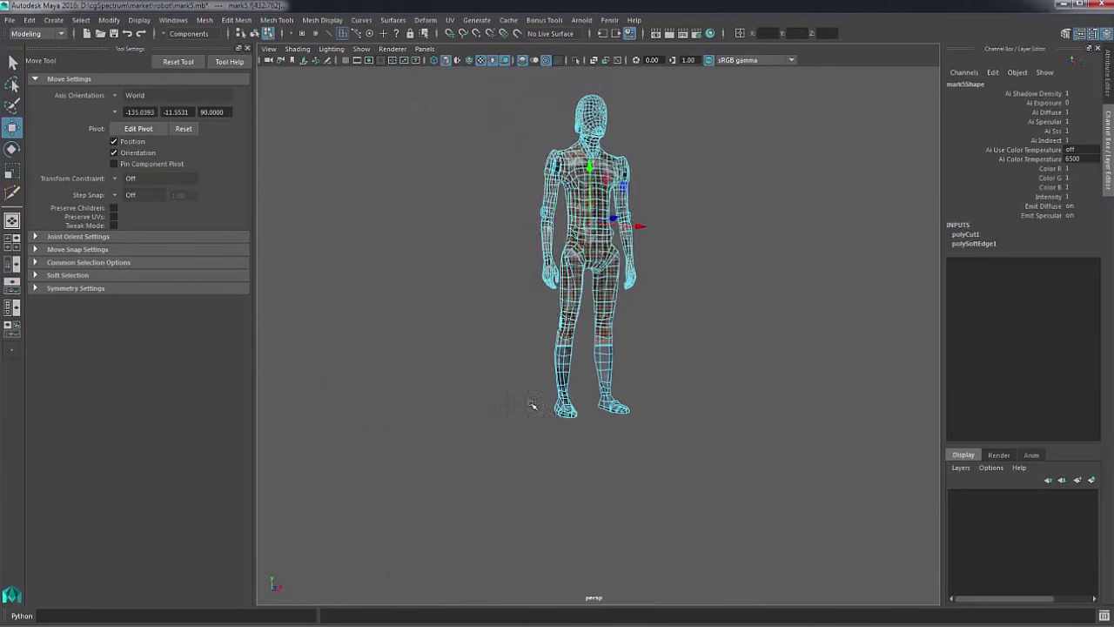